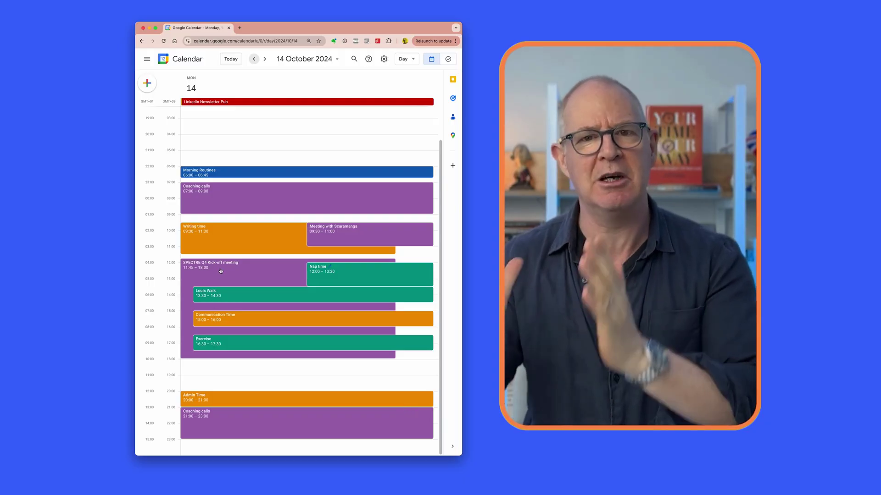
- Make the SPECTRE Q4 Kick-off meeting on 14 October an all-day event and save it
left_click(220, 271)
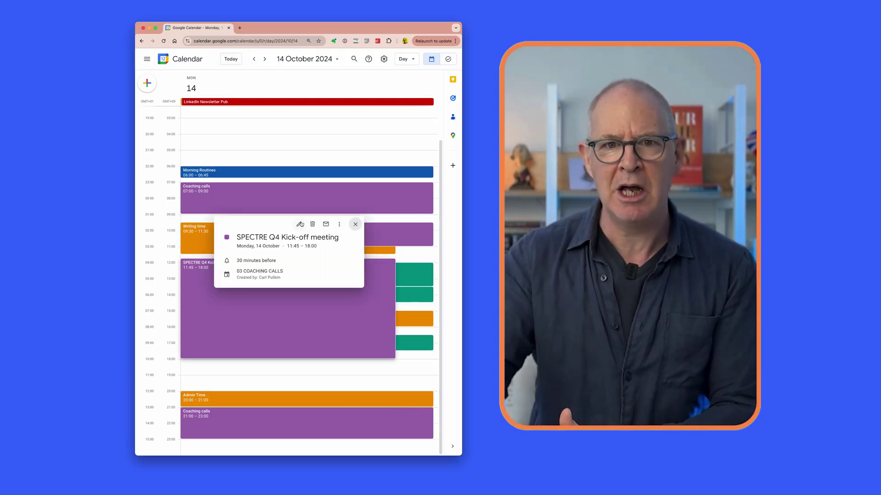
left_click(300, 224)
left_click(160, 98)
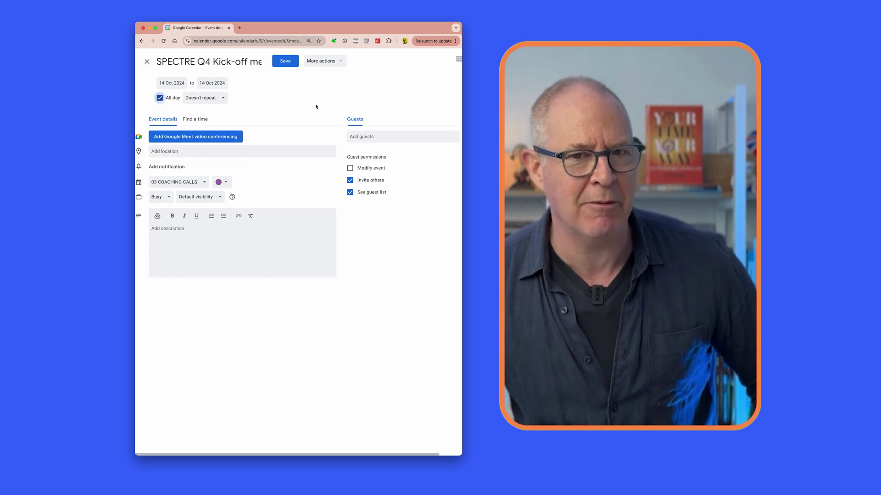
left_click(285, 61)
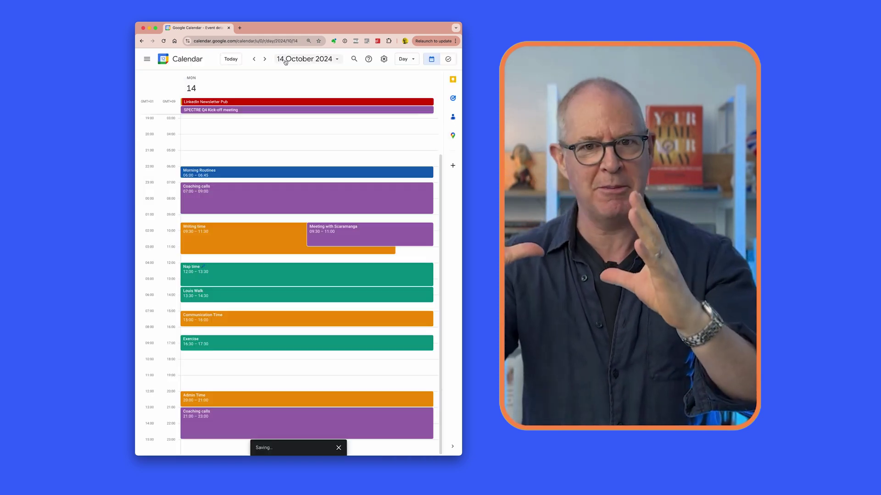
- Delete the recurring Writing time event from the calendar
left_click(241, 236)
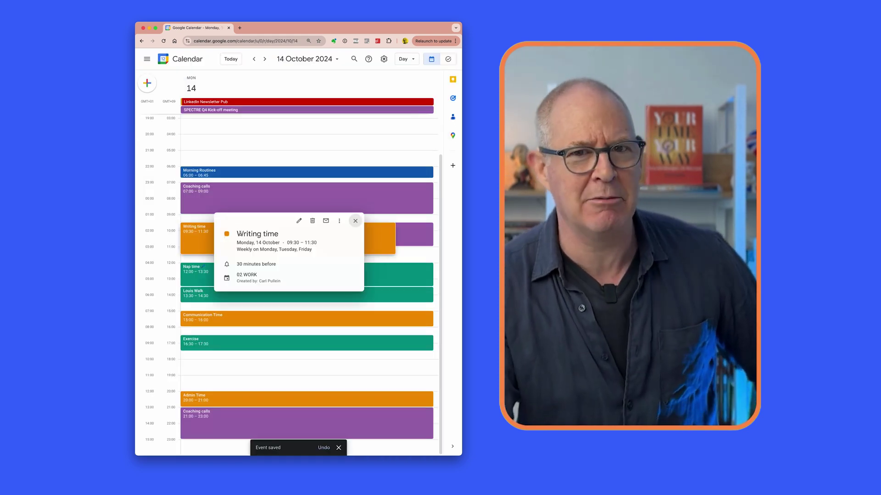
left_click(312, 222)
left_click(343, 282)
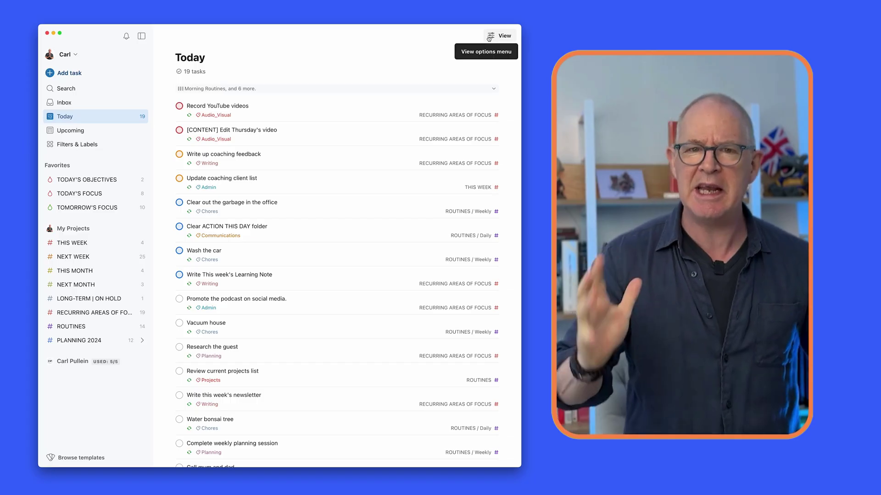
- Switch the Today view to Board layout grouped by Priority
left_click(489, 37)
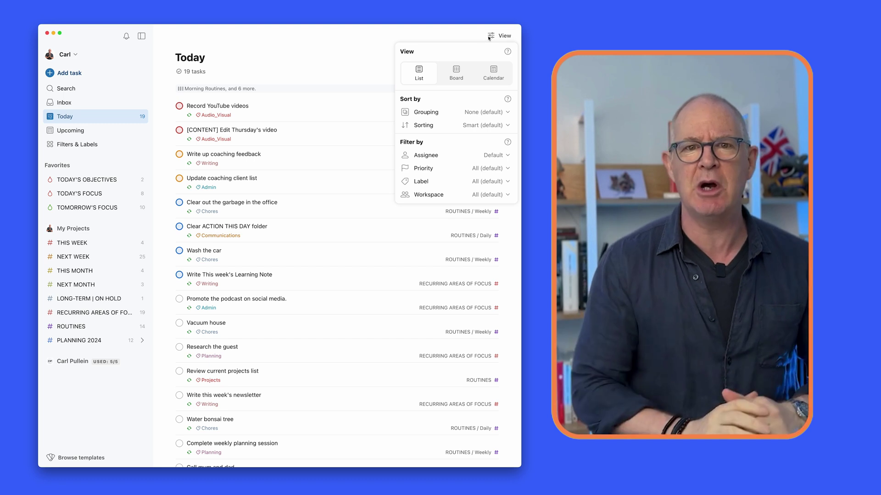
left_click(458, 72)
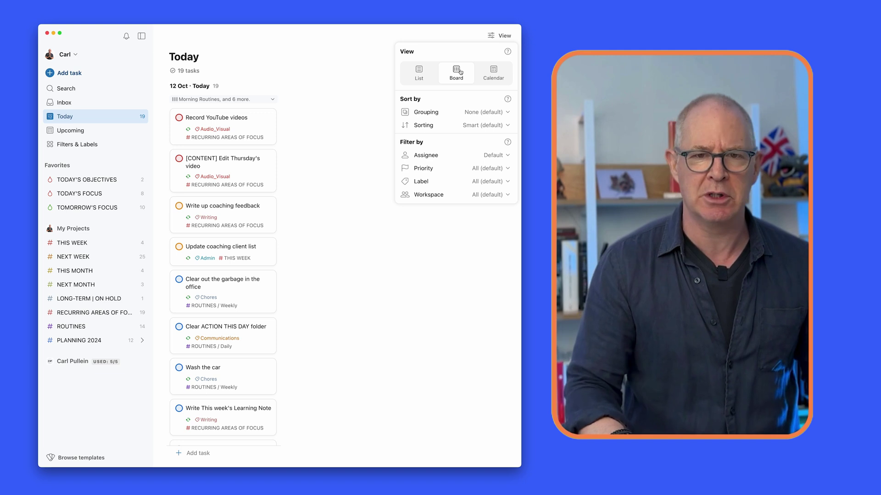
left_click(508, 113)
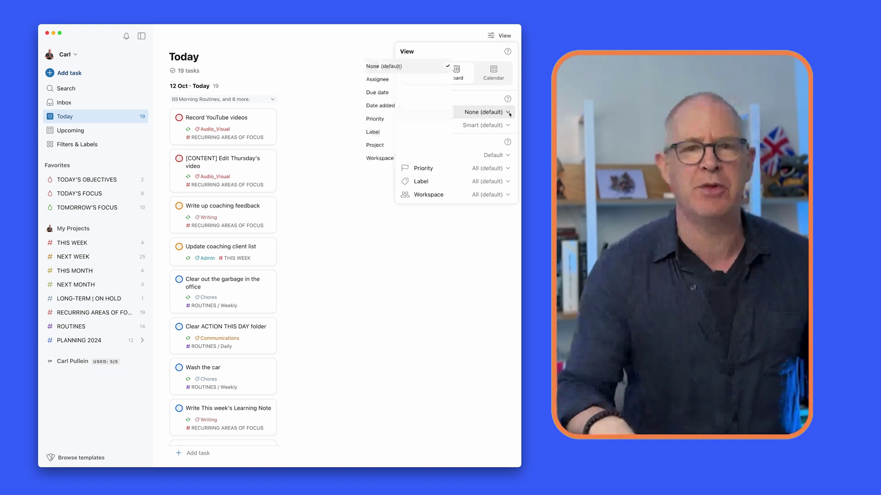
left_click(382, 123)
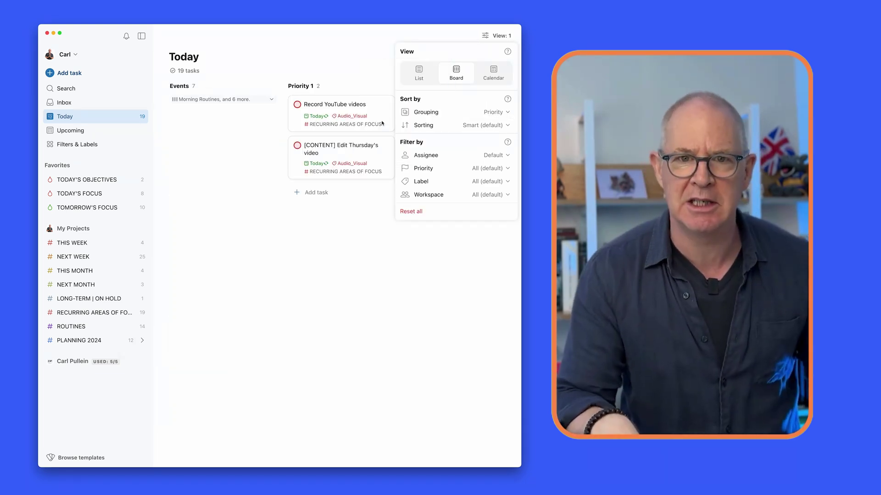
left_click(413, 248)
- Scroll the Today board right to reveal all four Priority columns
scroll(413, 248, "right", 5)
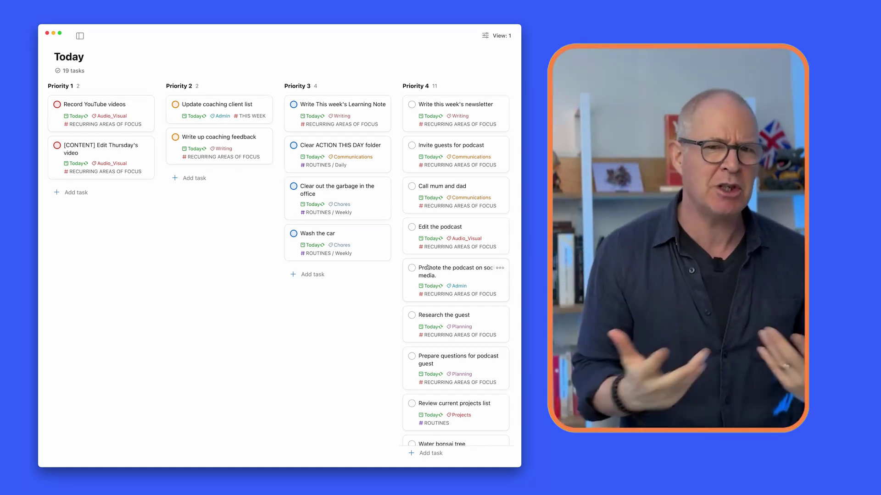
scroll(429, 268, "down", 5)
scroll(428, 267, "up", 4)
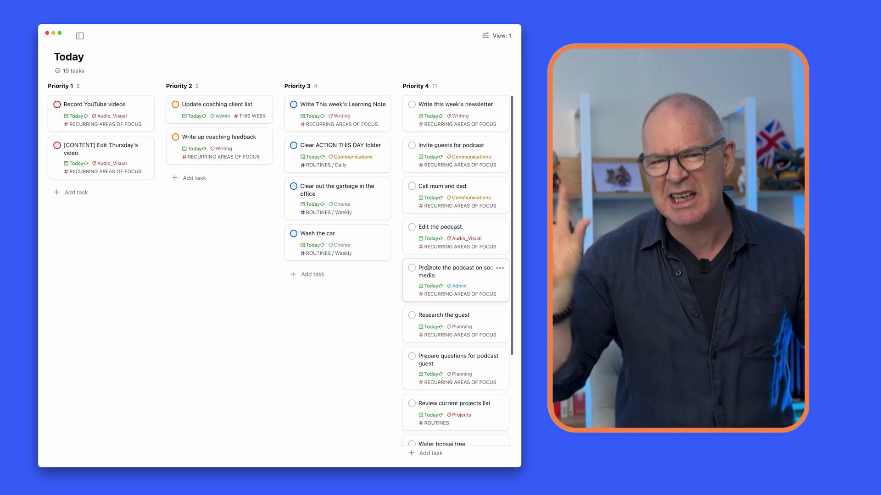
scroll(428, 267, "down", 4)
scroll(428, 267, "up", 5)
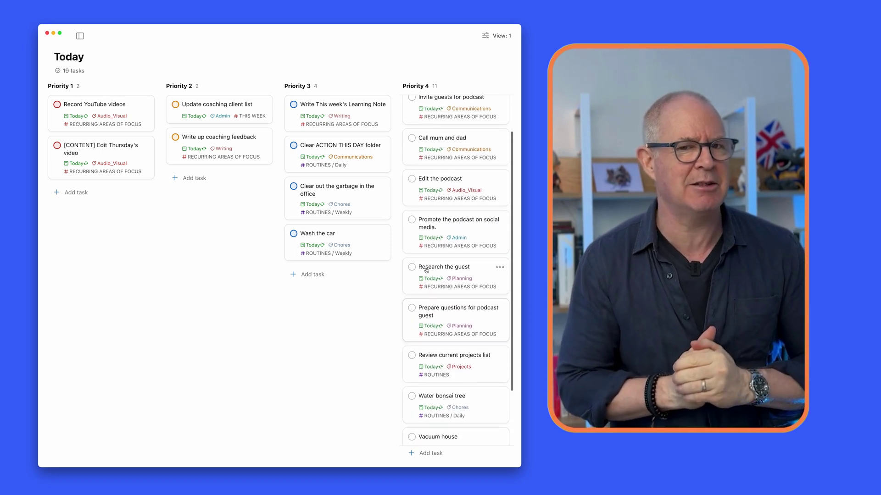
scroll(426, 270, "down", 5)
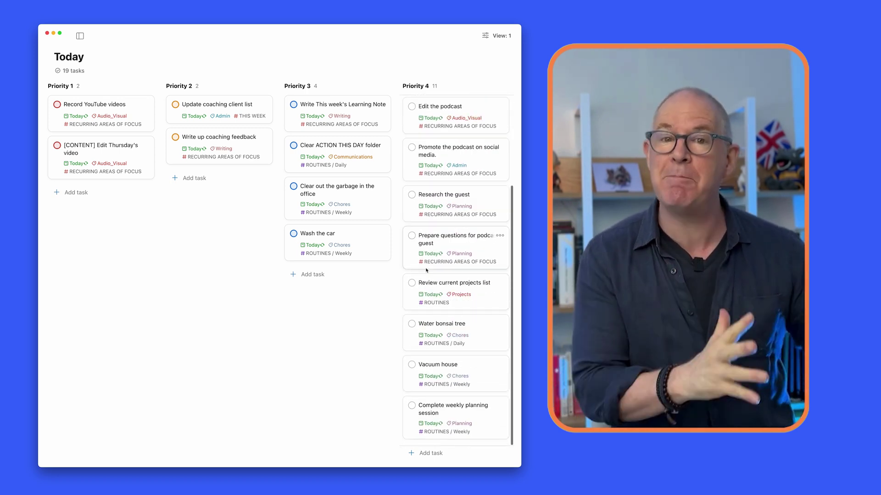
scroll(426, 270, "up", 4)
scroll(426, 271, "up", 2)
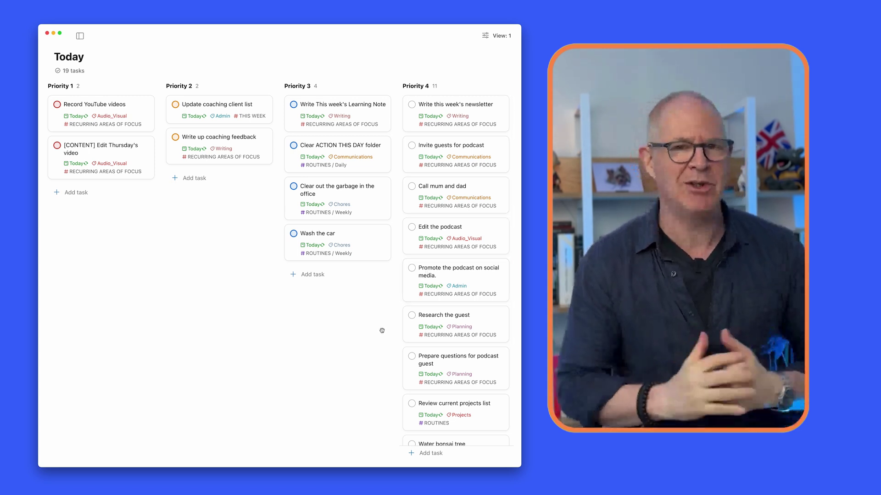
left_click_drag(339, 151, 187, 205)
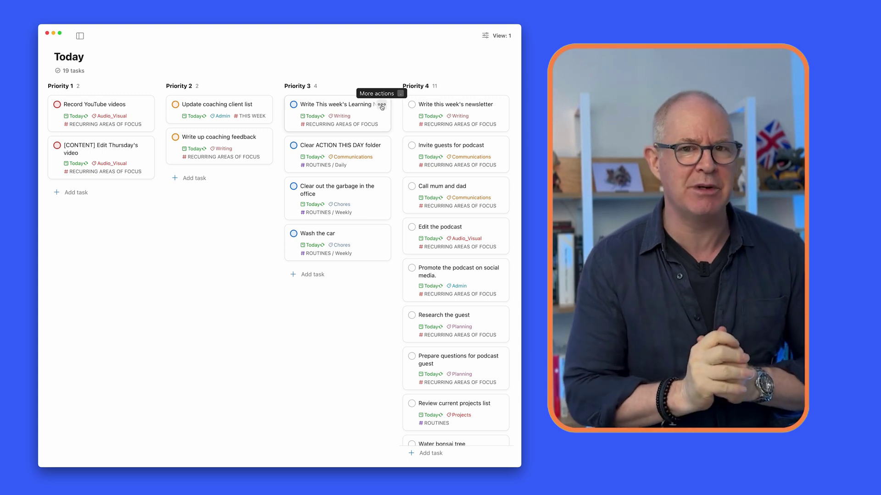
- Raise Write This week's Learning Note and Clear ACTION THIS DAY folder to Priority 2
left_click(382, 106)
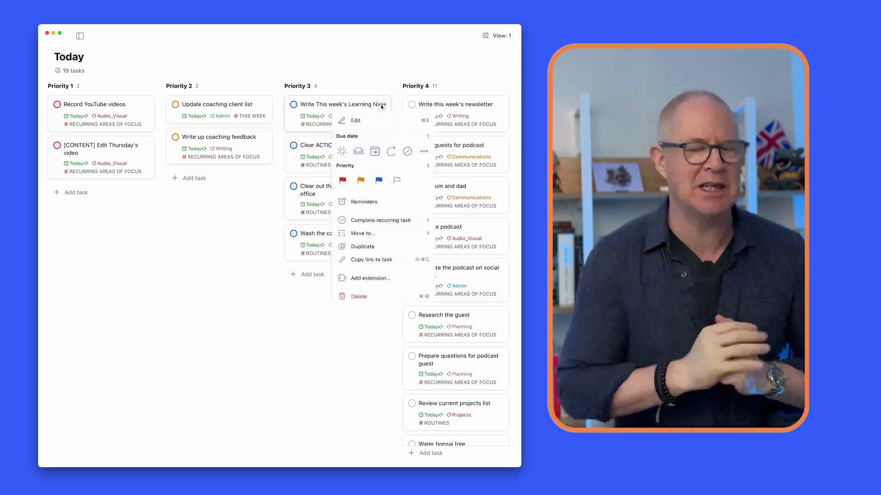
left_click(360, 181)
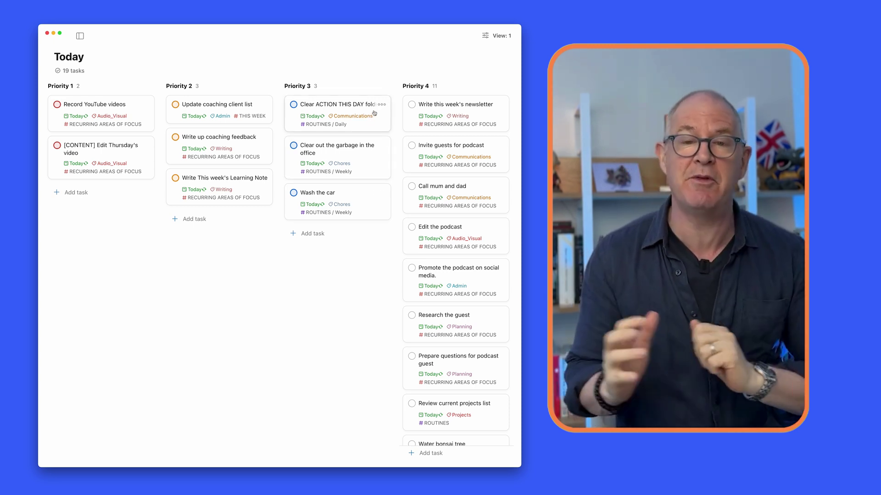
left_click(380, 105)
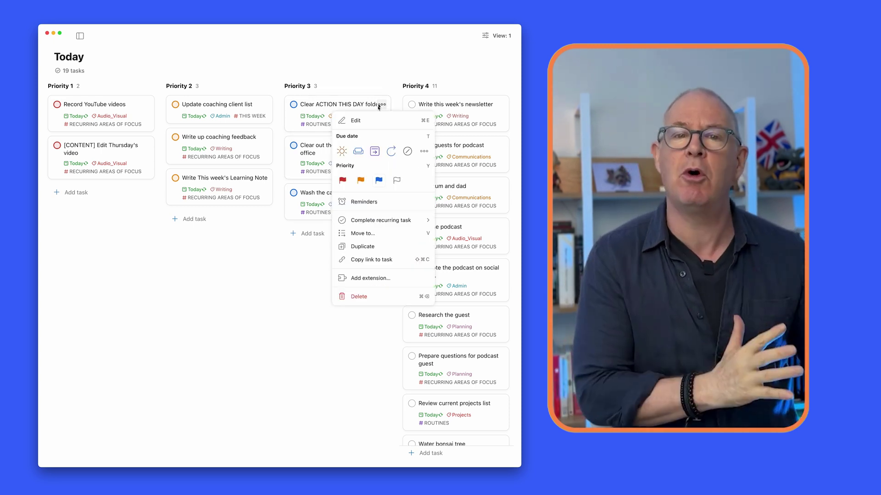
left_click(360, 180)
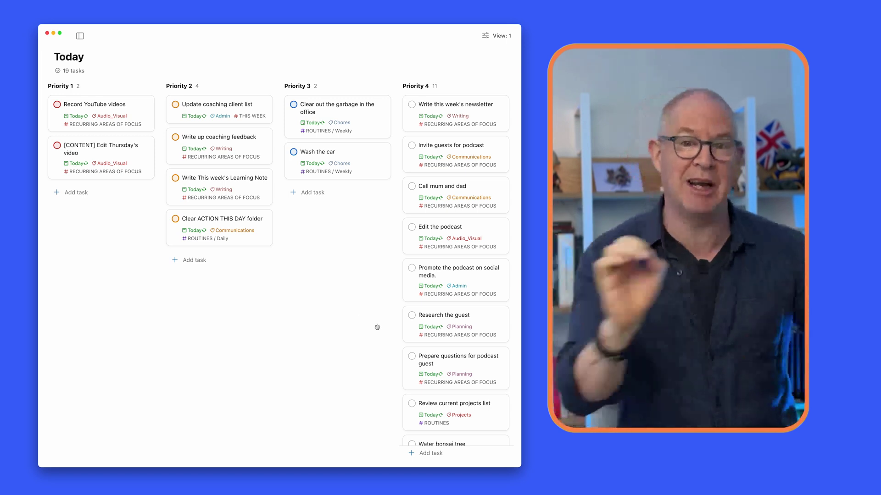
- Move Water bonsai tree from Priority 4 to Priority 3
scroll(428, 402, "down", 2)
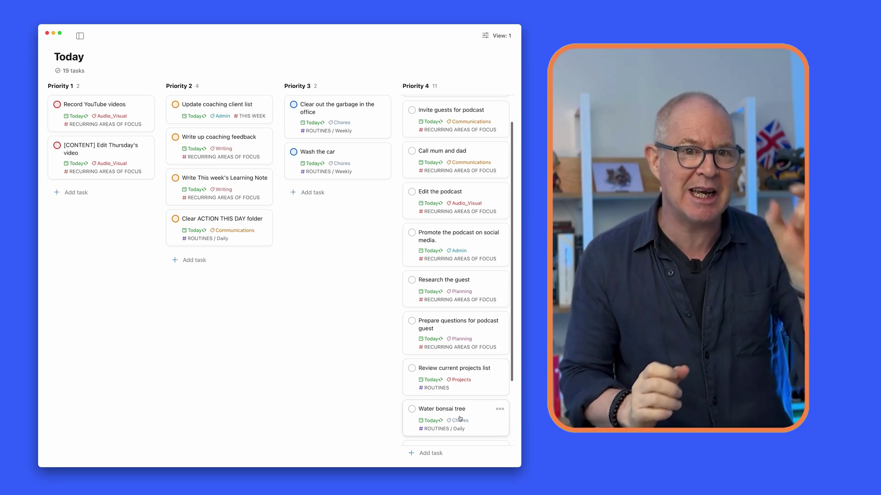
left_click(500, 410)
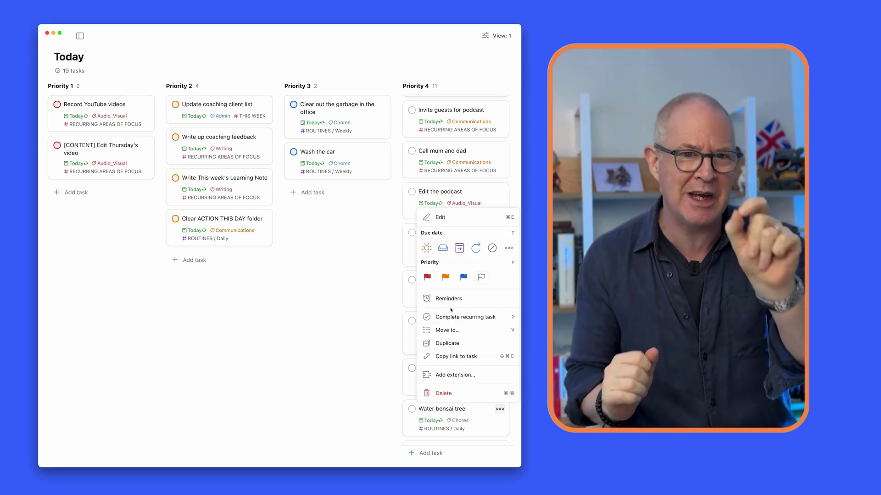
left_click(444, 280)
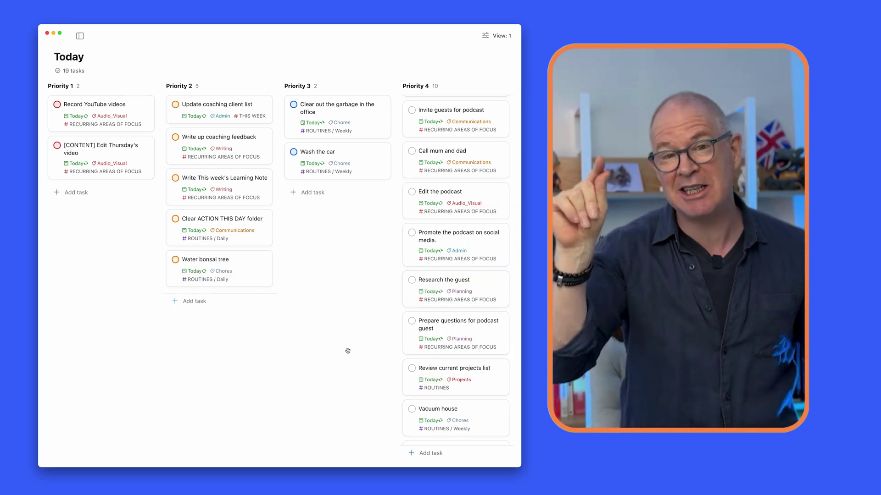
left_click(264, 261)
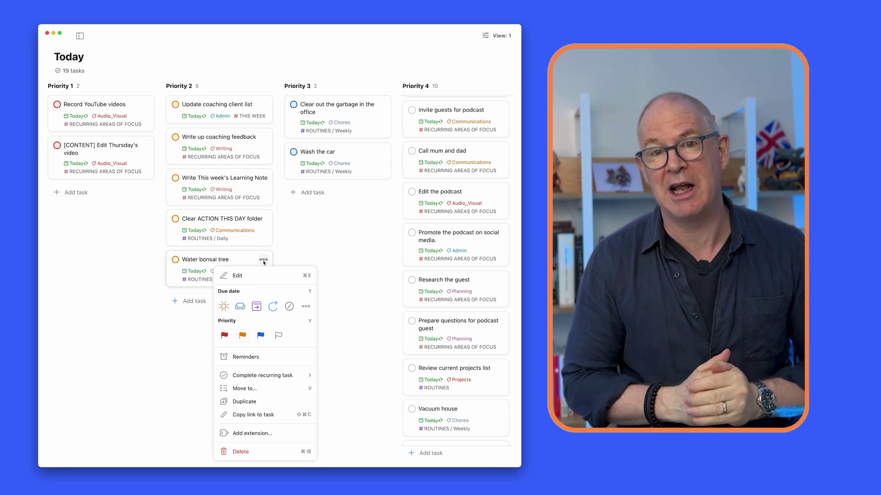
left_click(259, 337)
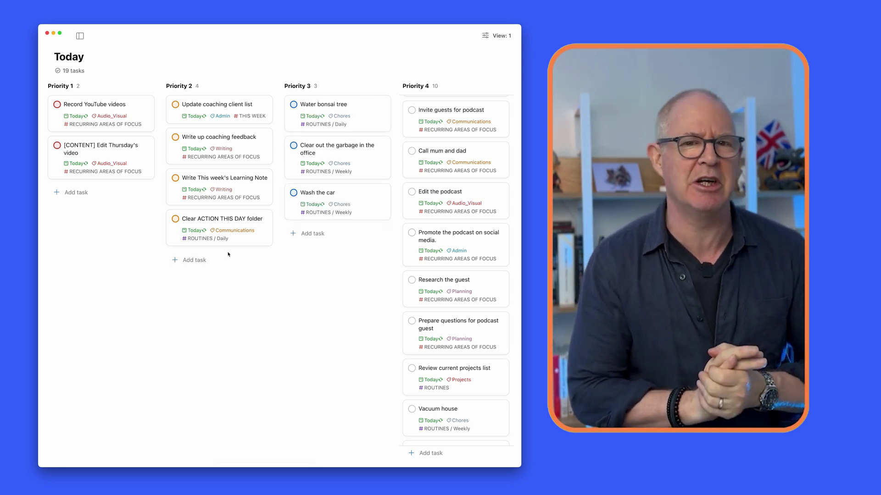
- Change the due date of Write This week's Learning Note to Tomorrow
left_click(242, 176)
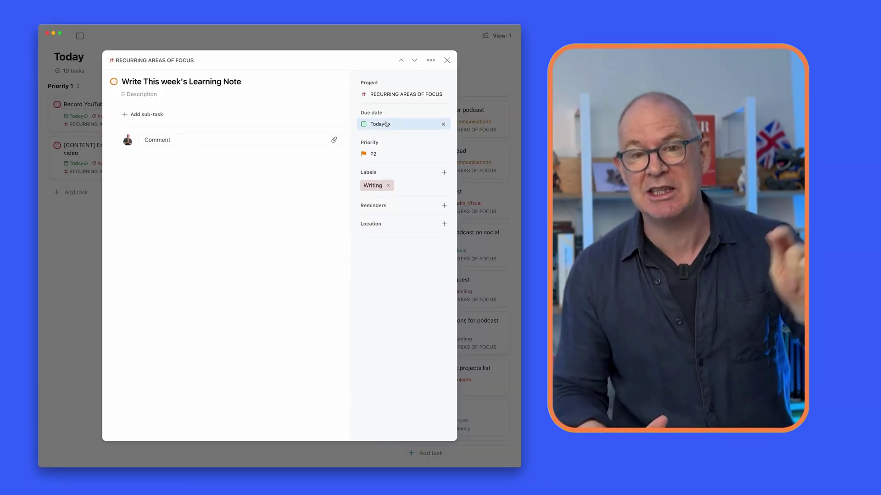
left_click(372, 123)
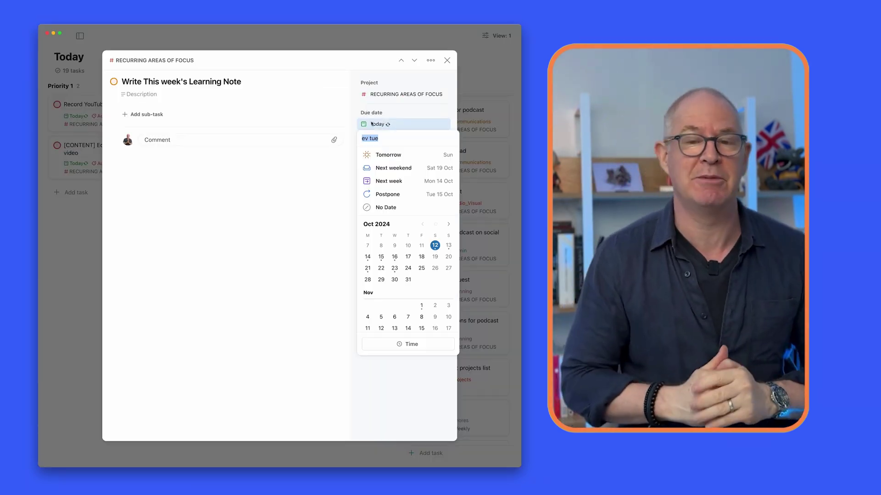
left_click(389, 156)
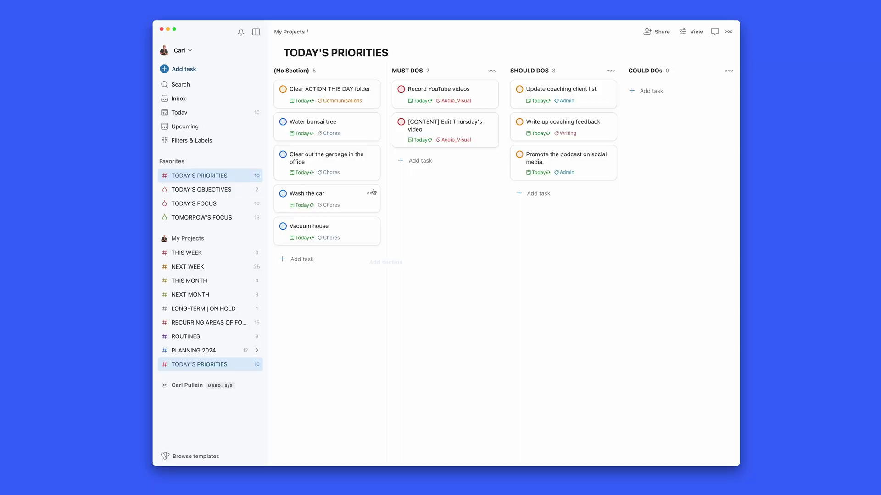
- Drag Water bonsai tree, Wash the car and Vacuum house into the COULD DOs column
left_click_drag(363, 144, 573, 124)
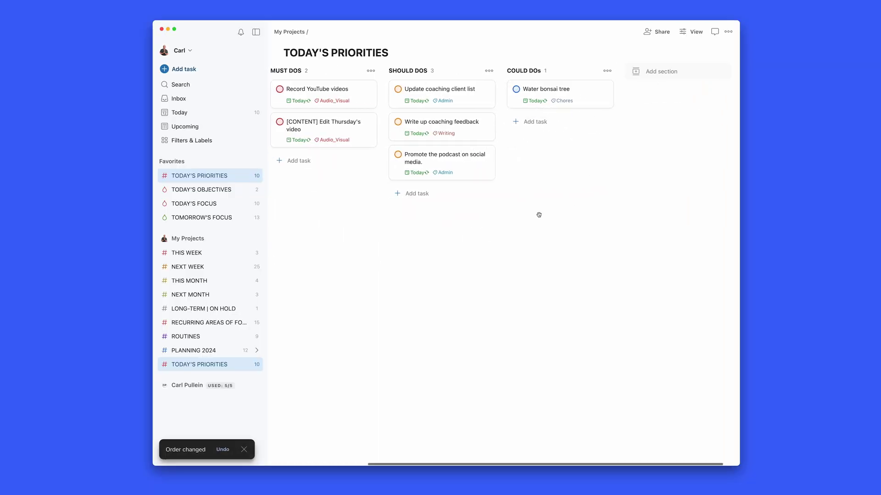
scroll(536, 213, "left", 5)
left_click_drag(361, 178, 491, 225)
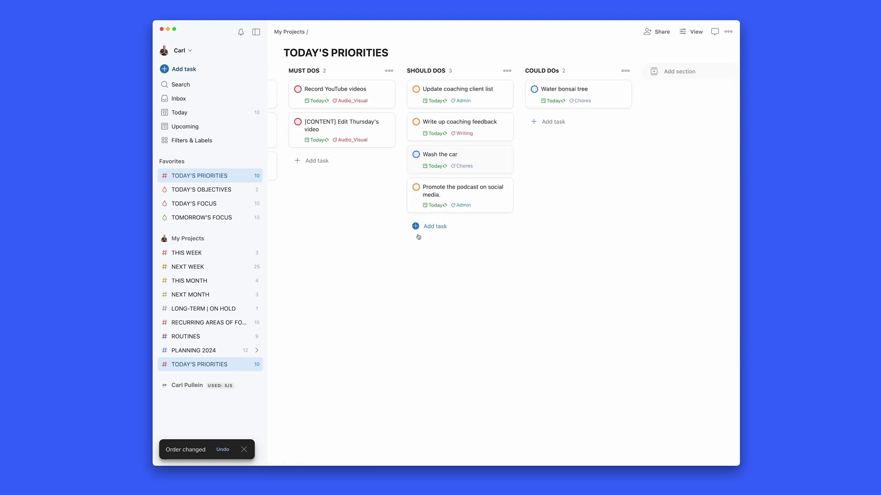
scroll(362, 247, "left", 5)
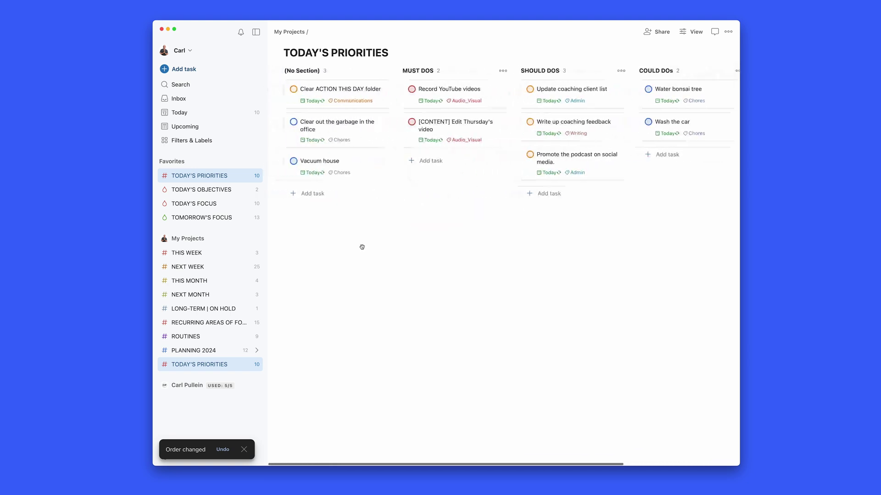
left_click_drag(372, 174, 583, 167)
scroll(308, 210, "left", 5)
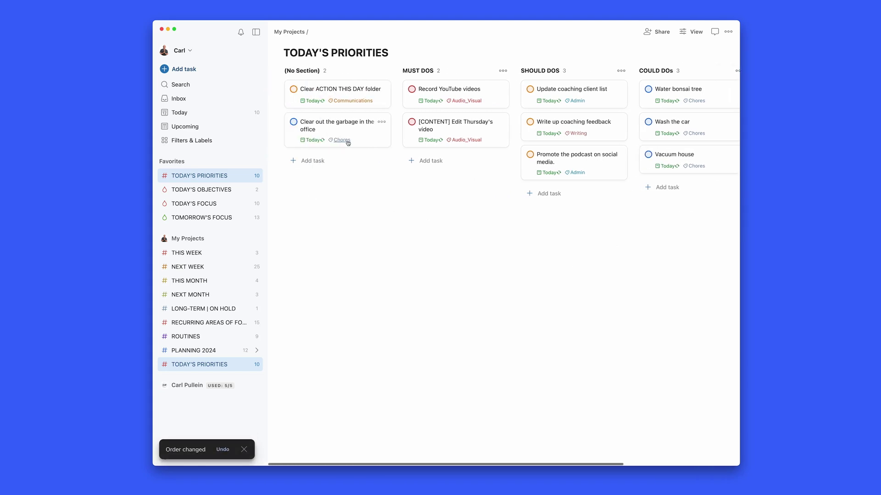
left_click_drag(373, 129, 374, 159)
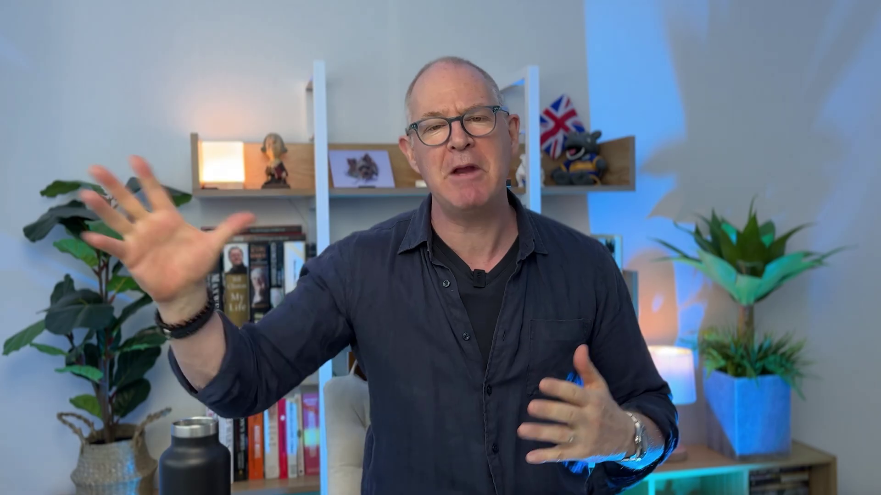